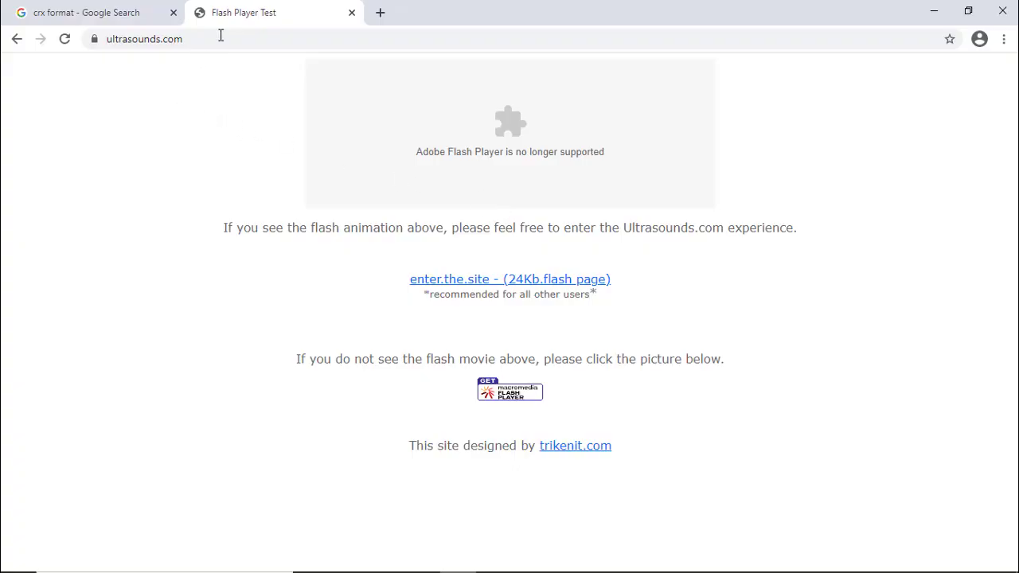
Reload the ultrasounds.com Flash Player Test page, then switch to the 'crx format' search results
left_click(225, 34)
key("Return")
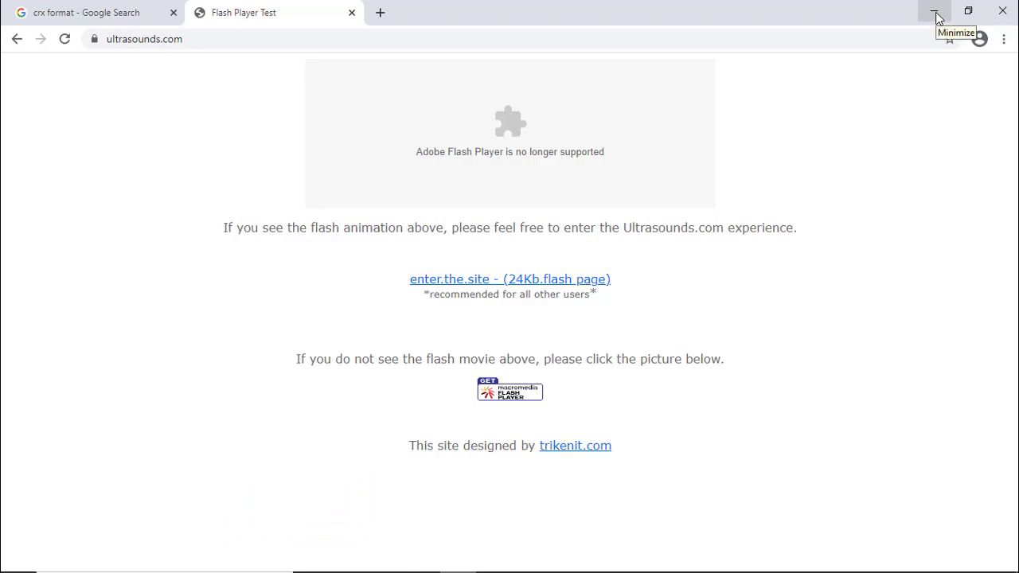
left_click(43, 16)
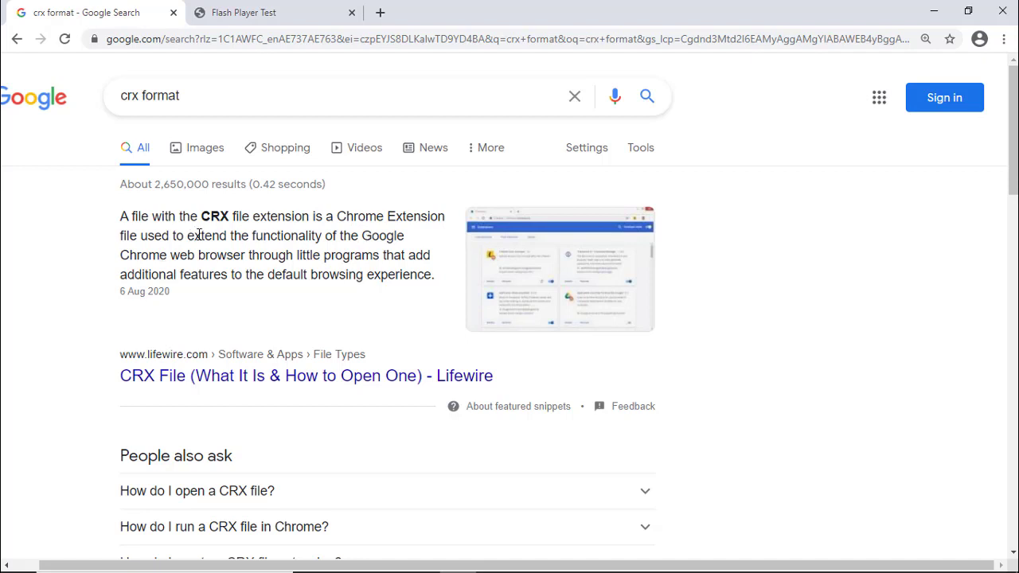
Extract the FlashExt Chrome&Edge2021 zip to 'FlashExt Chrome&Edge2021\' on the desktop and view its files
left_click(935, 13)
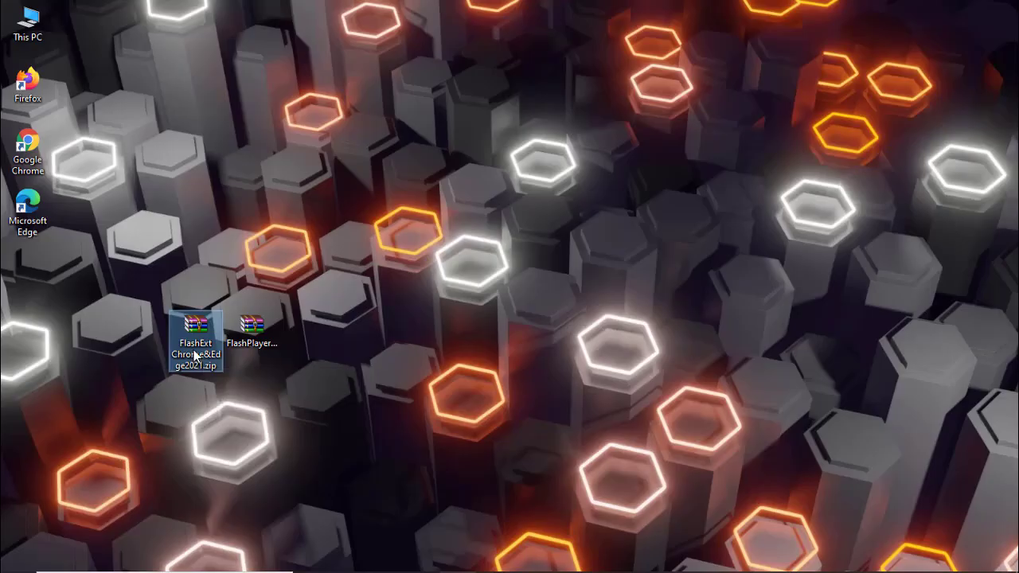
right_click(195, 355)
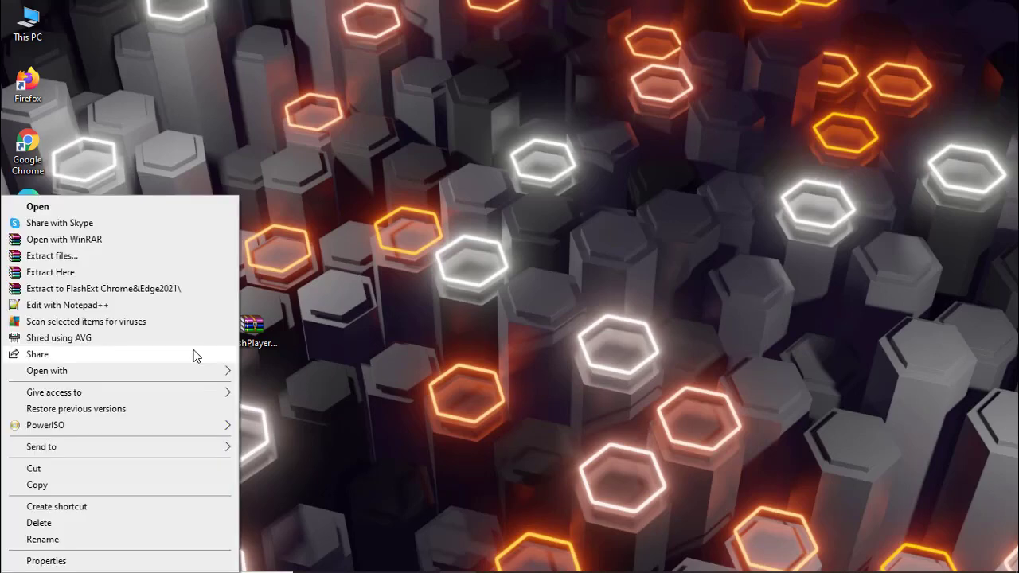
left_click(132, 290)
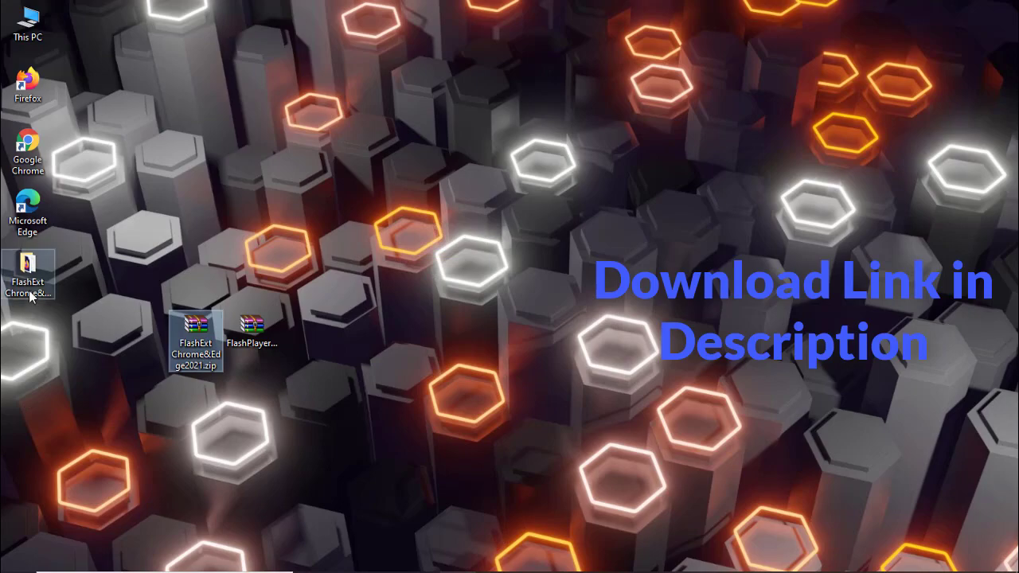
left_click(29, 289)
double_click(28, 290)
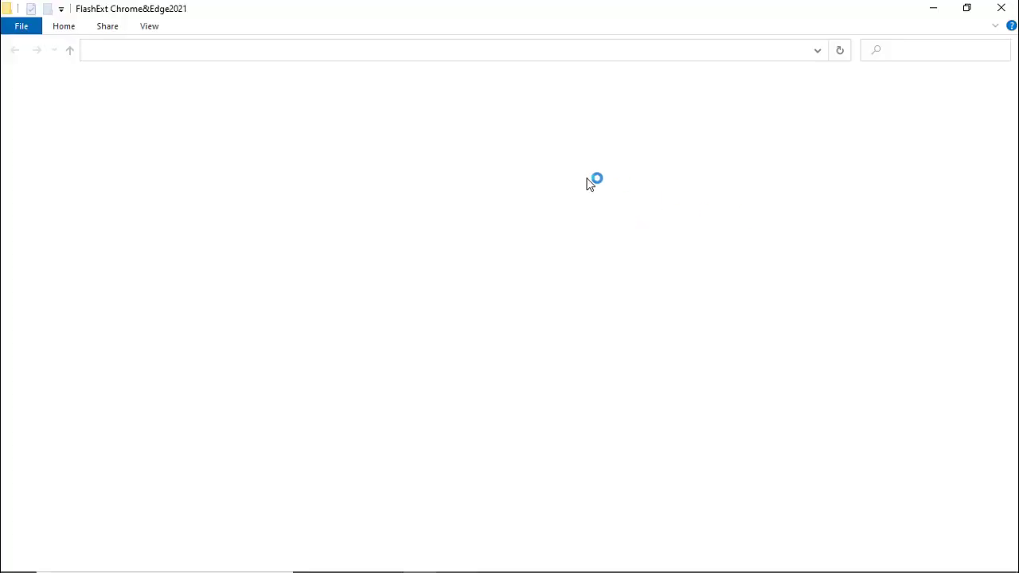
left_click(1001, 8)
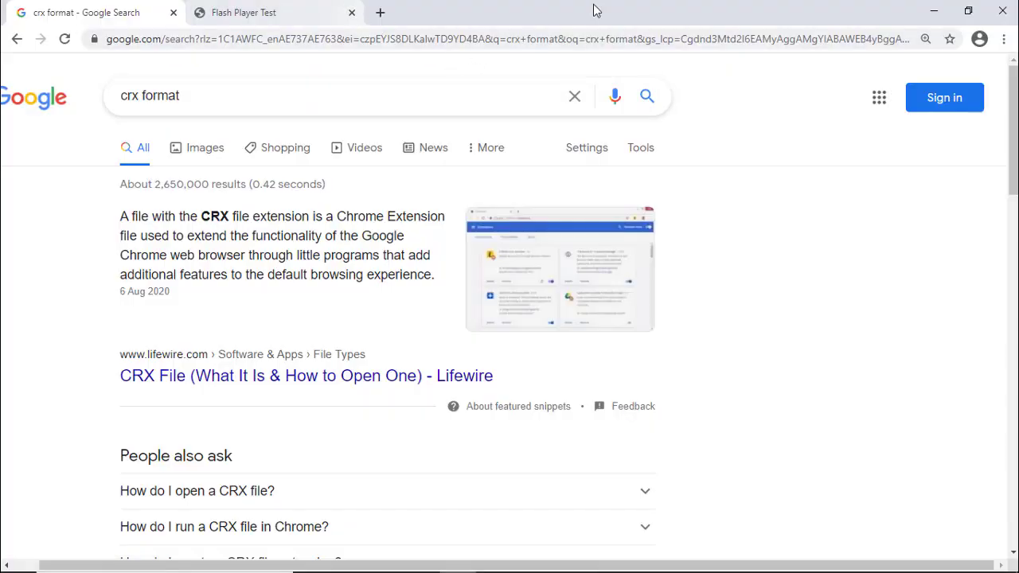
Turn on Developer mode on Chrome's Extensions page
left_click(1003, 38)
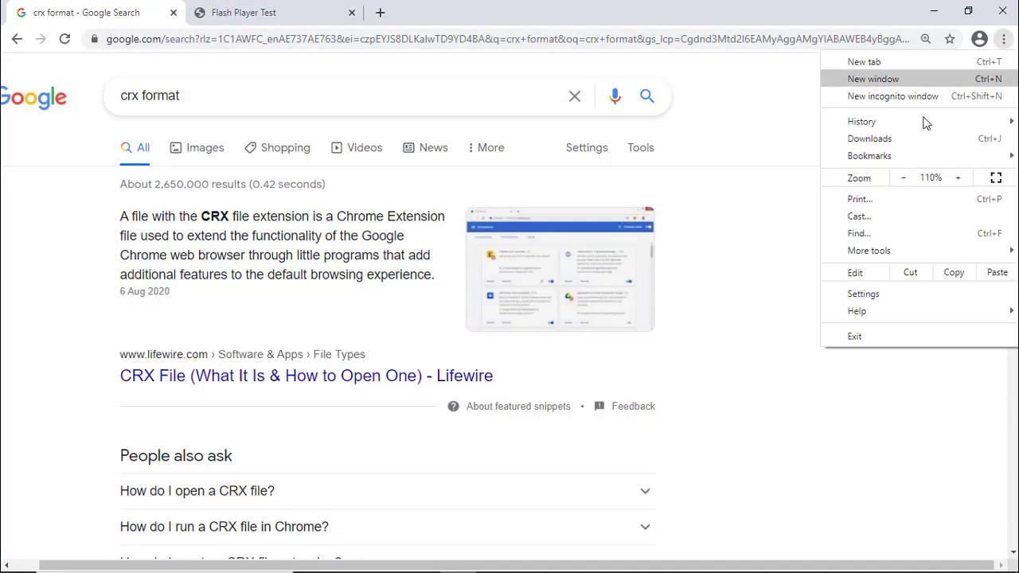
mouse_move(868, 251)
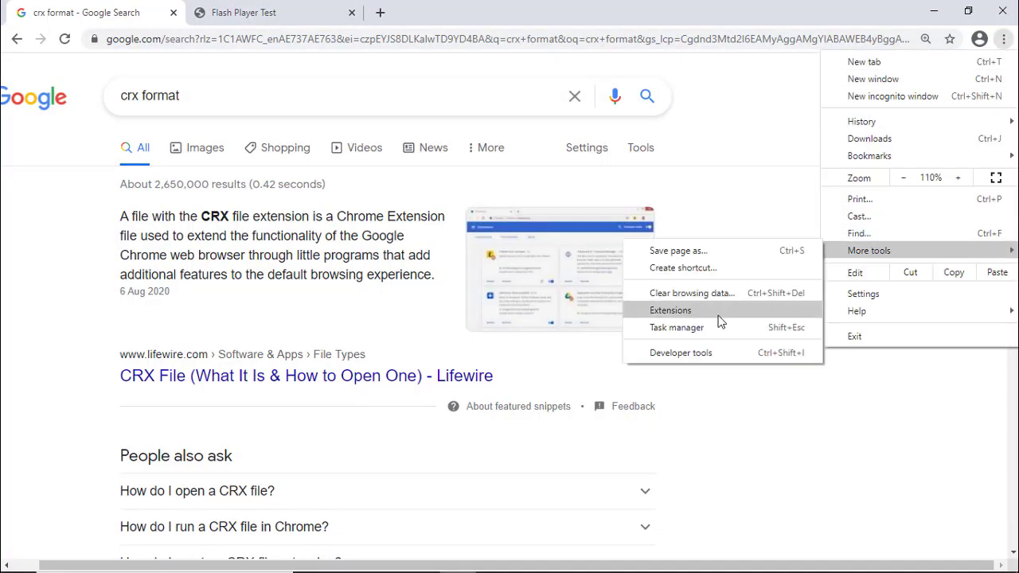
left_click(714, 310)
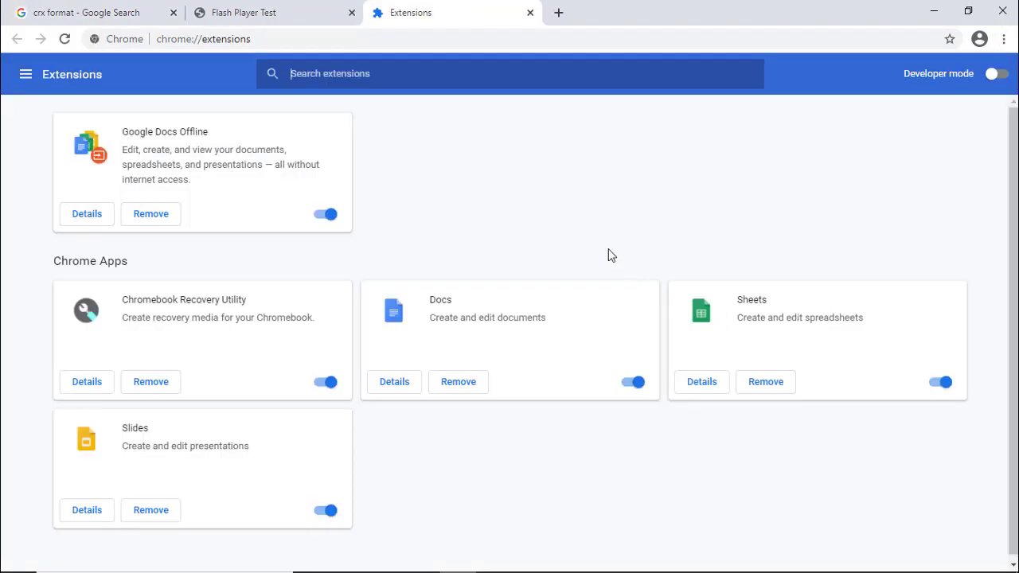
left_click(998, 75)
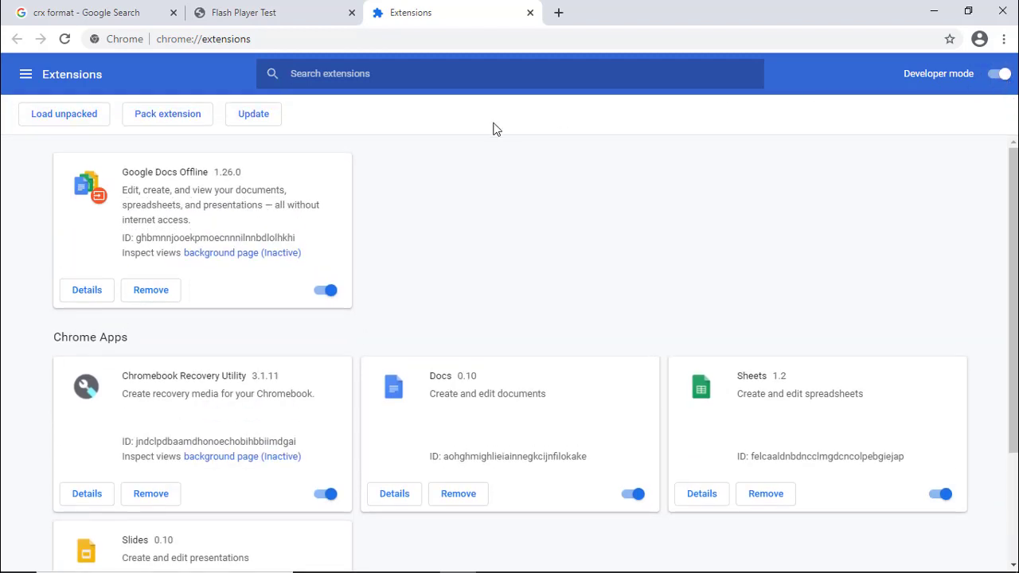
Choose the Desktop's FlashExt Chrome&Edge2021 folder as the unpacked extension to load
left_click(85, 123)
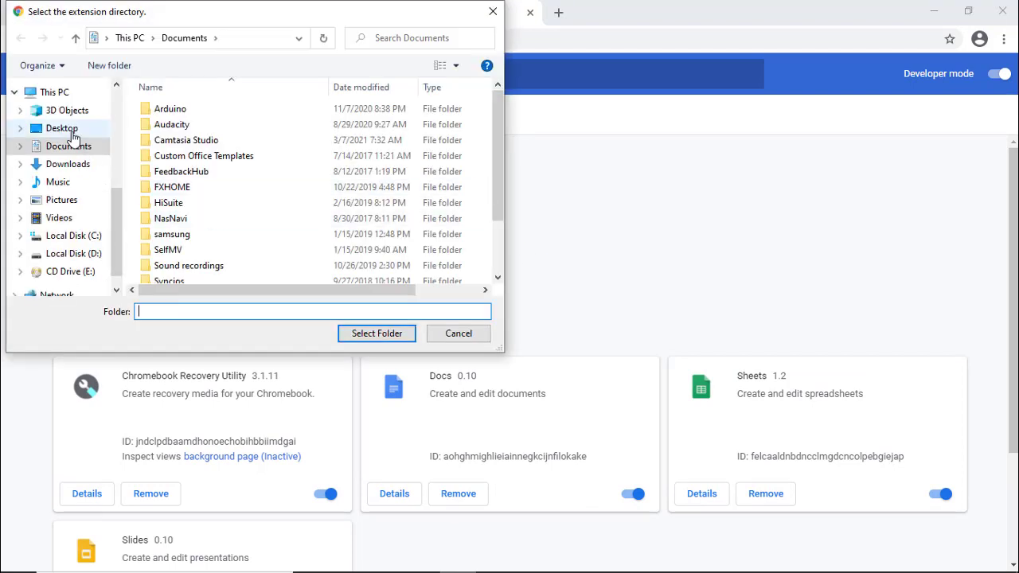
left_click(70, 133)
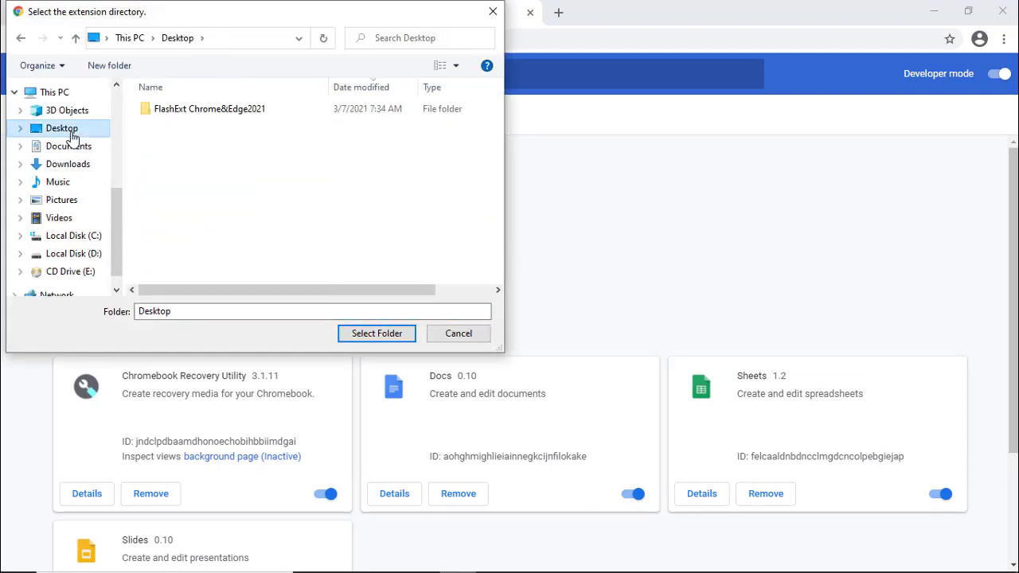
left_click(208, 115)
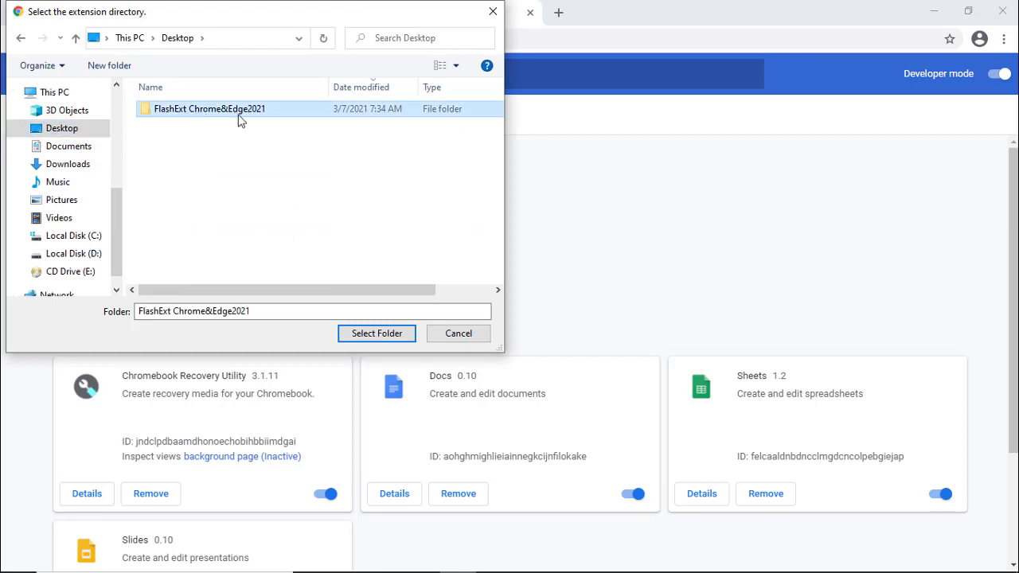
double_click(239, 116)
key("BackSpace")
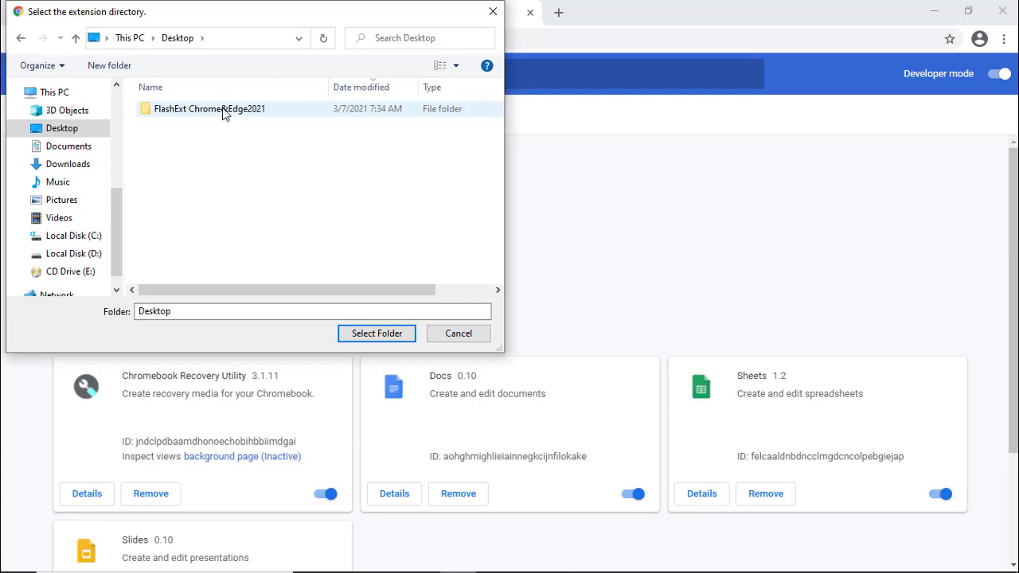
left_click(225, 115)
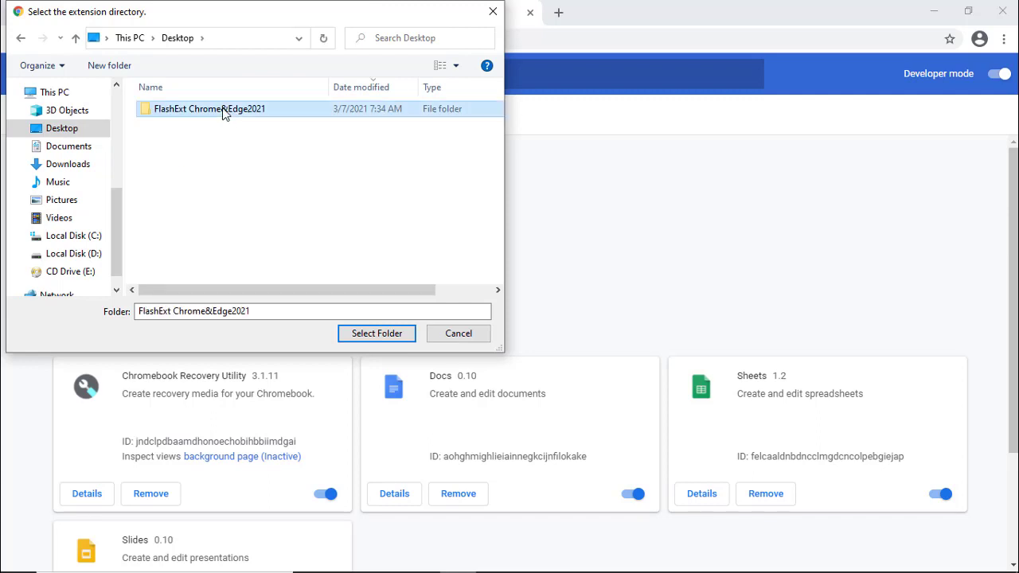
Confirm the FlashExt folder to install the extension, then close the how-to and Extensions tabs
left_click(372, 335)
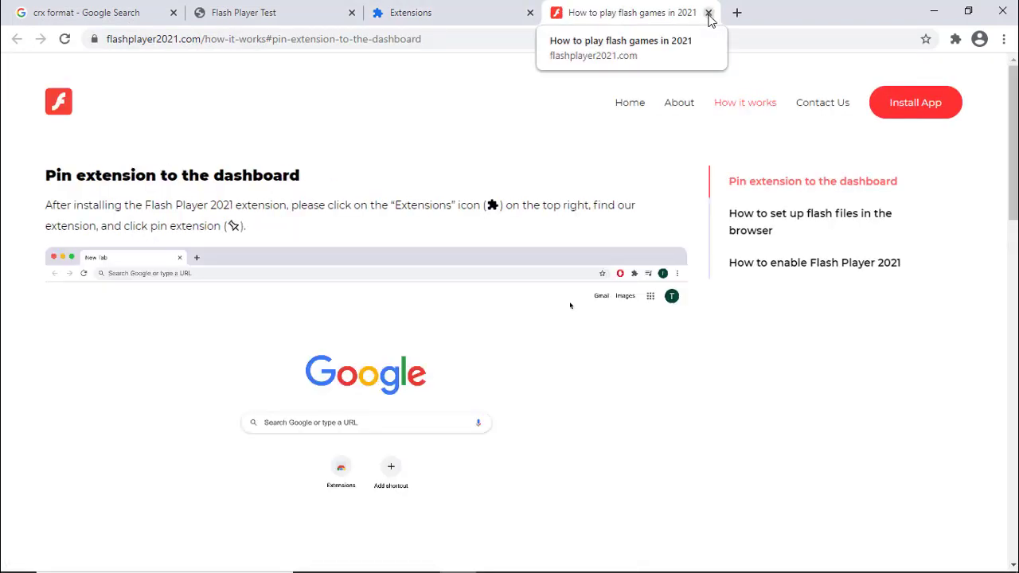
left_click(708, 13)
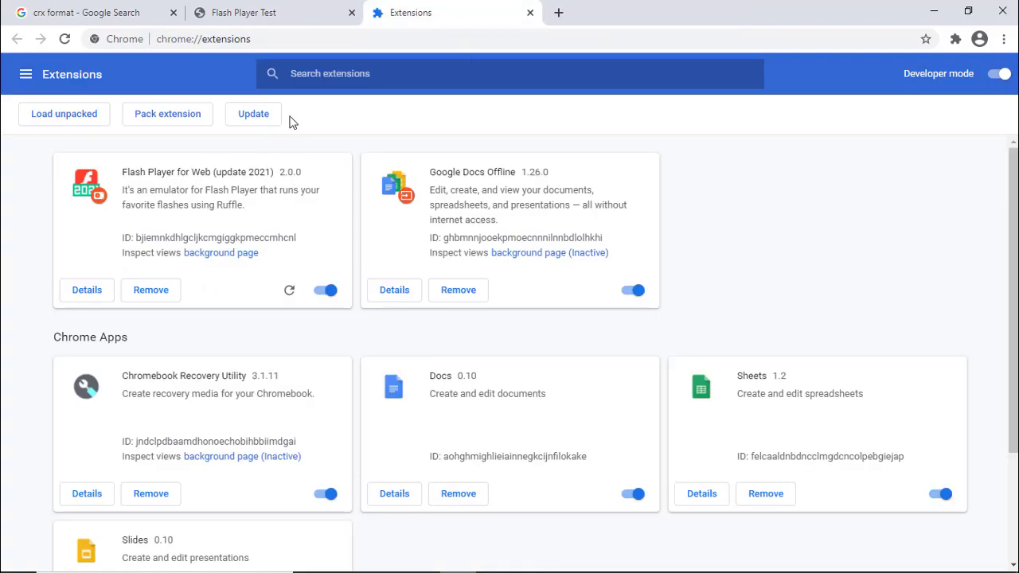
left_click(530, 13)
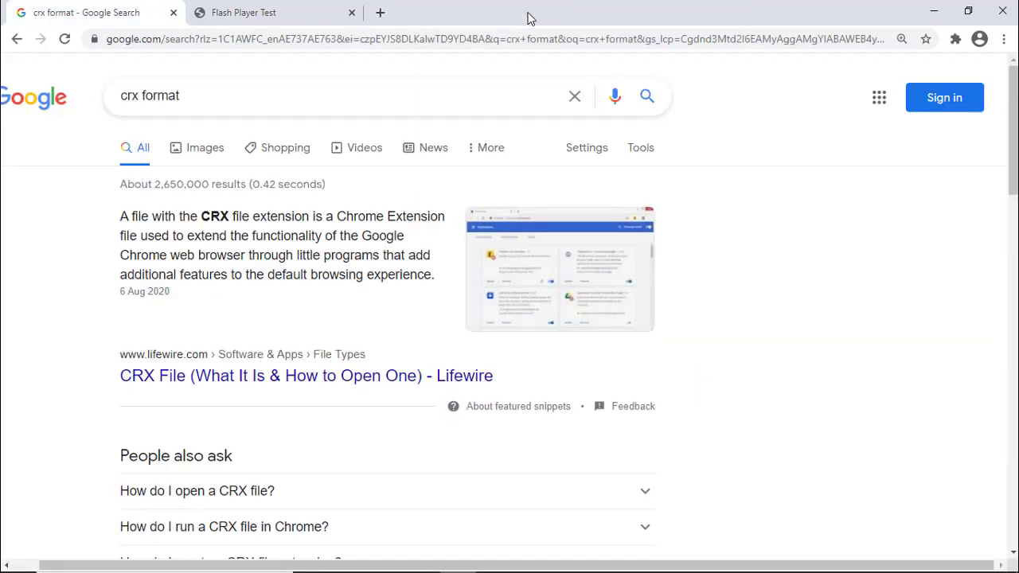
Reload the Flash Player Test page and start the Flash animation playing
left_click(278, 14)
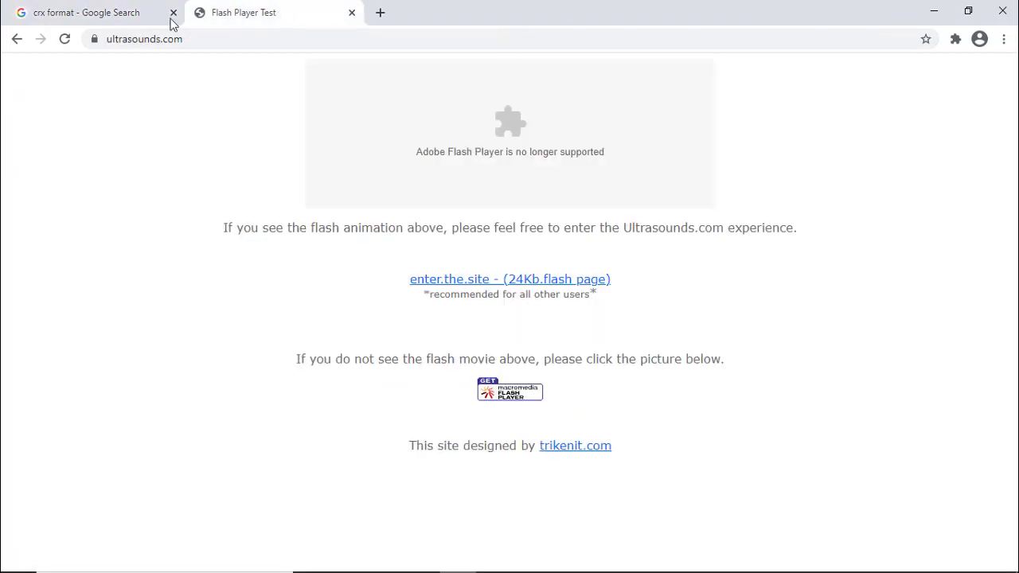
left_click(63, 41)
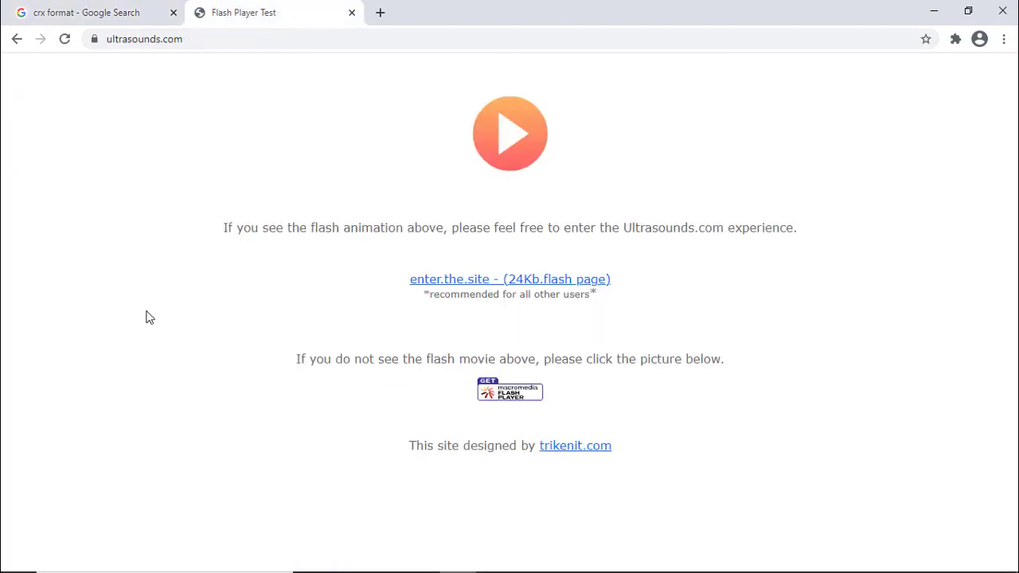
left_click(519, 134)
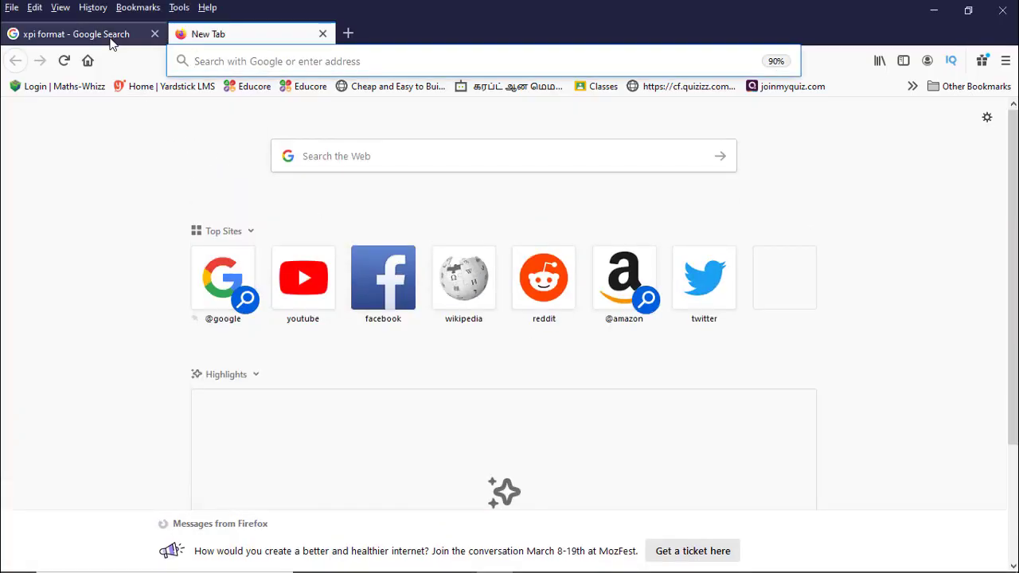
Switch Firefox to the 'xpi format - Google Search' tab
left_click(111, 39)
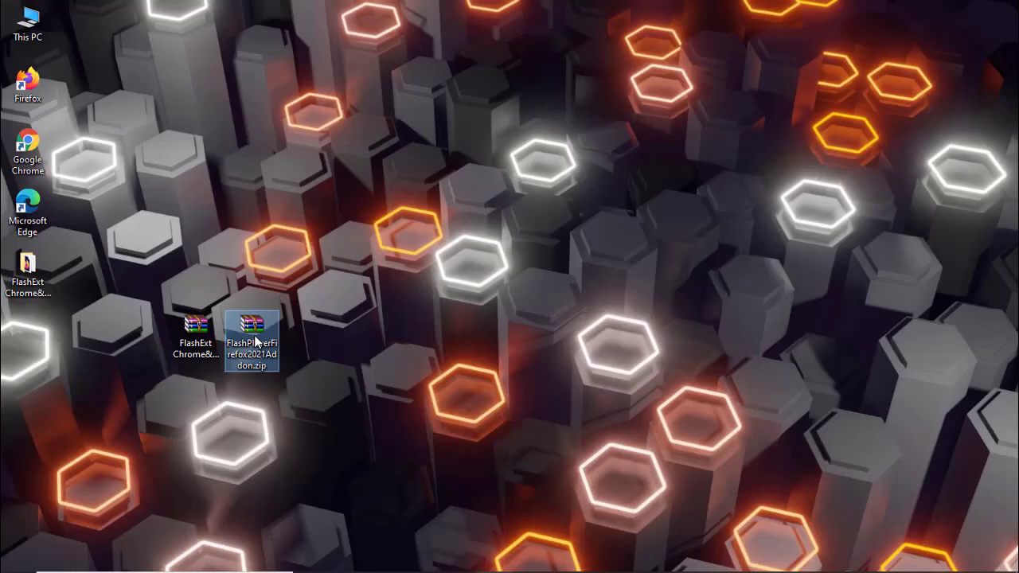
Extract the Firefox add-on zip to 'FlashPlayerFirefox2021Addon\' and select the .xpi file inside
right_click(255, 341)
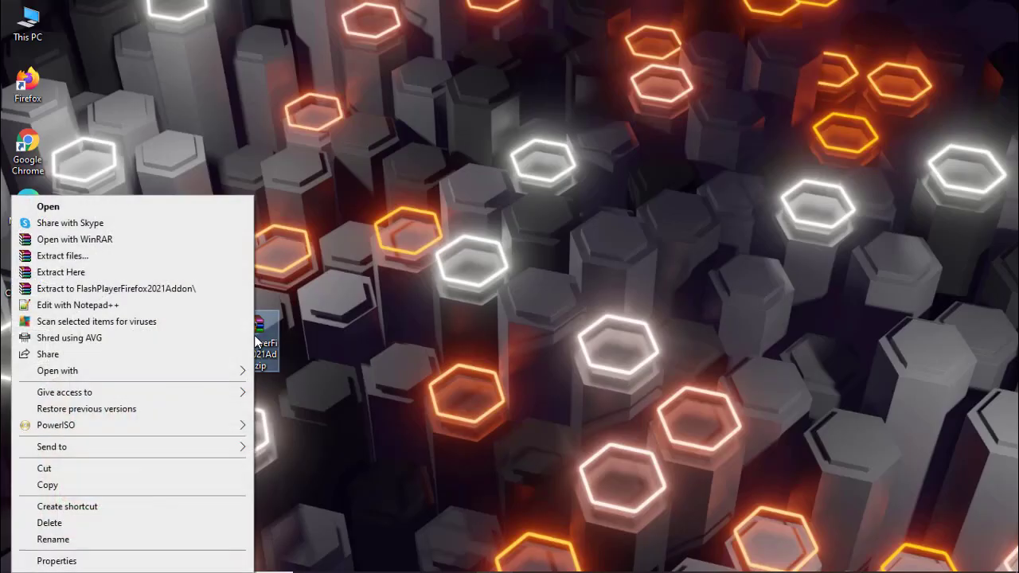
left_click(142, 289)
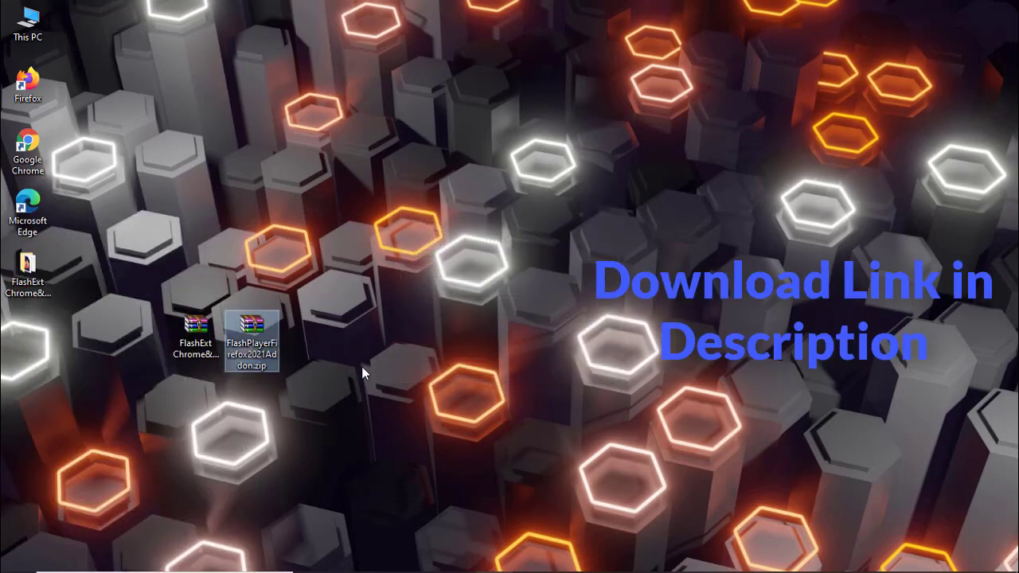
left_click(72, 350)
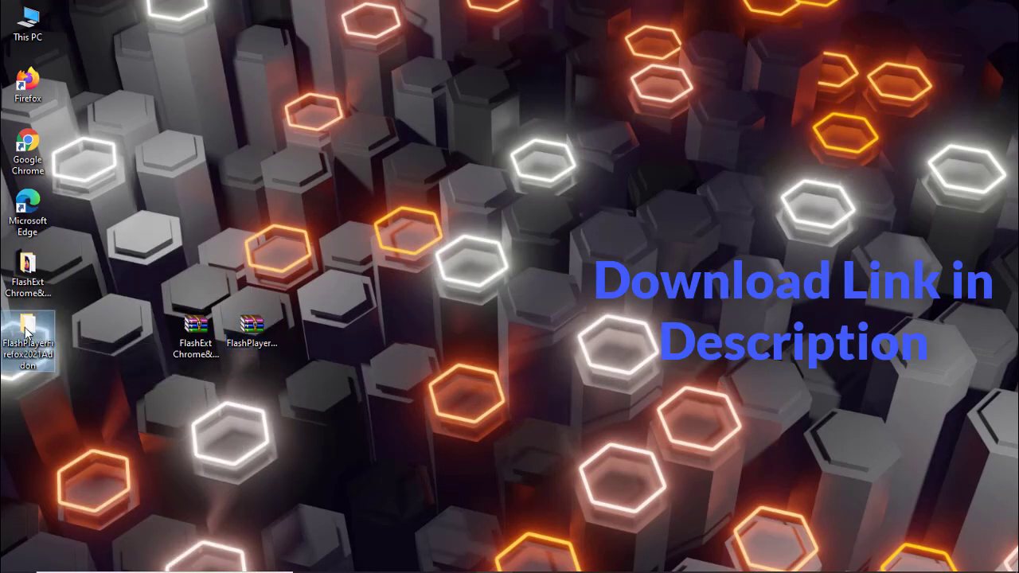
double_click(25, 327)
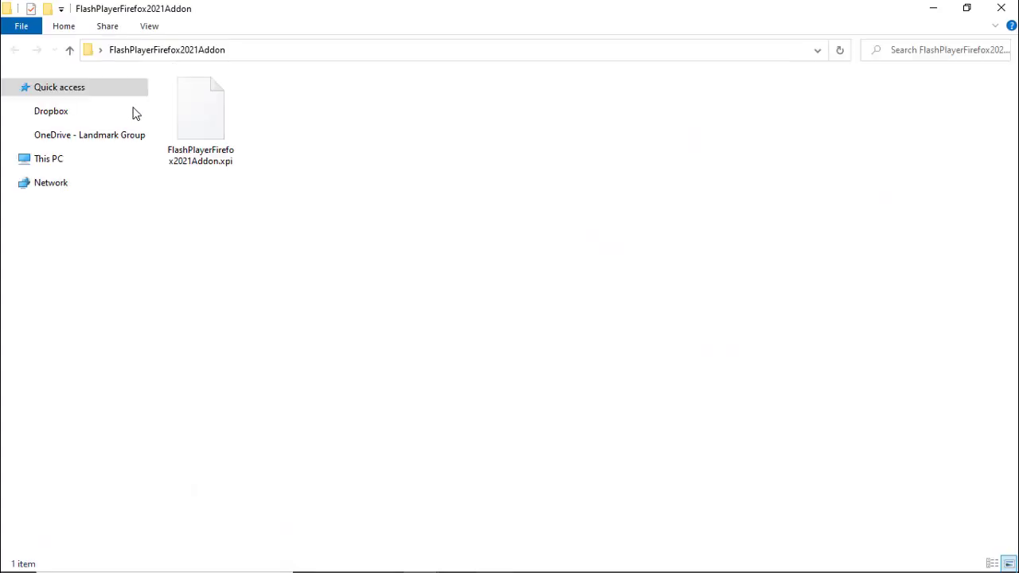
left_click(220, 170)
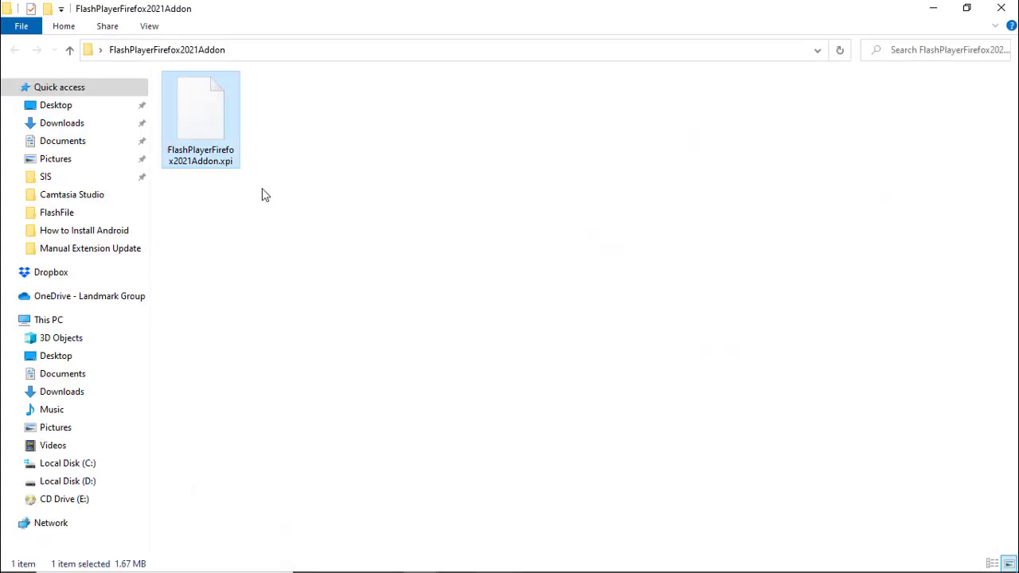
Search 'flash player test' from Firefox's new tab
left_click(280, 214)
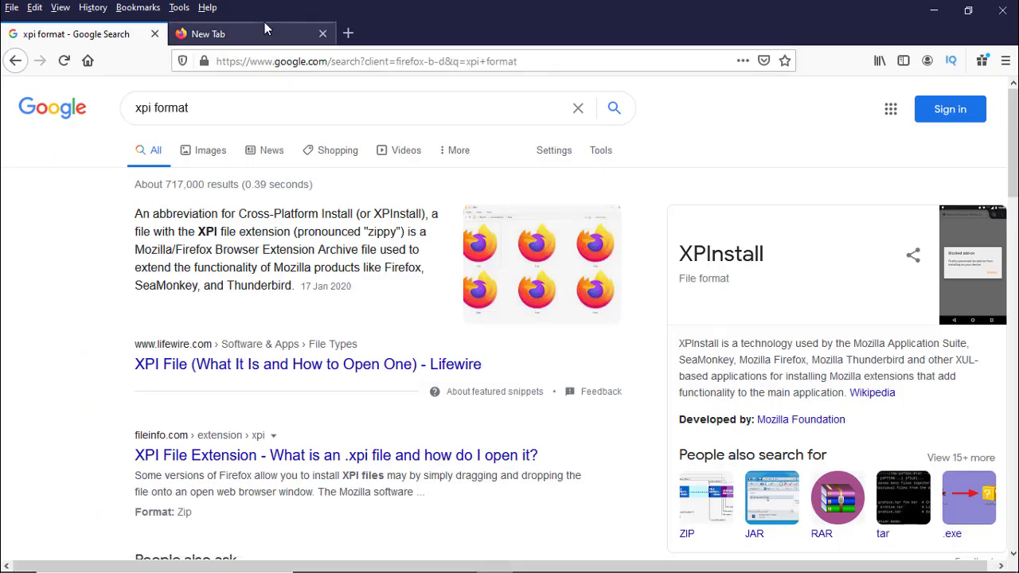
left_click(267, 32)
left_click(280, 61)
type("flas")
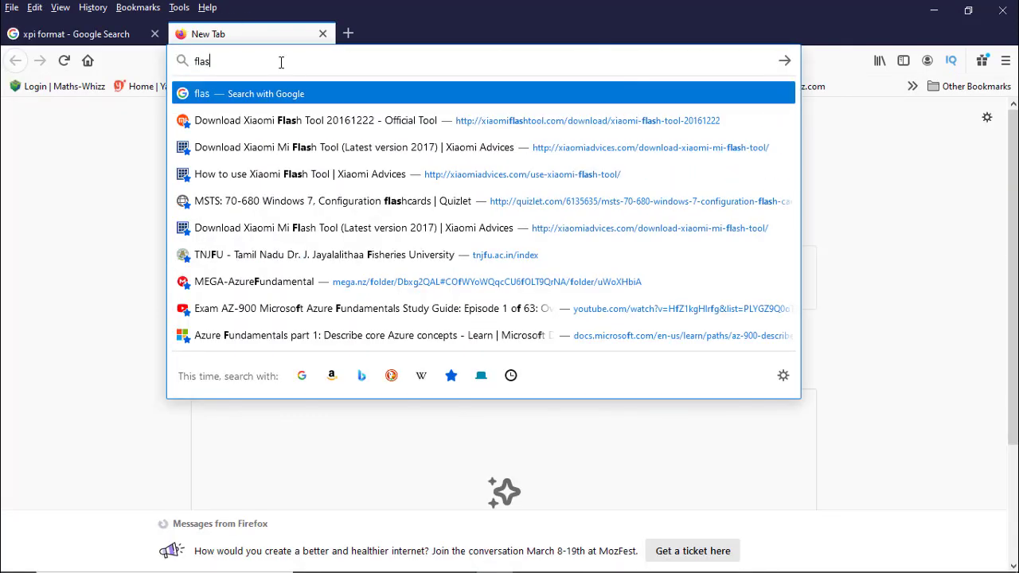
type("h player test")
key("Return")
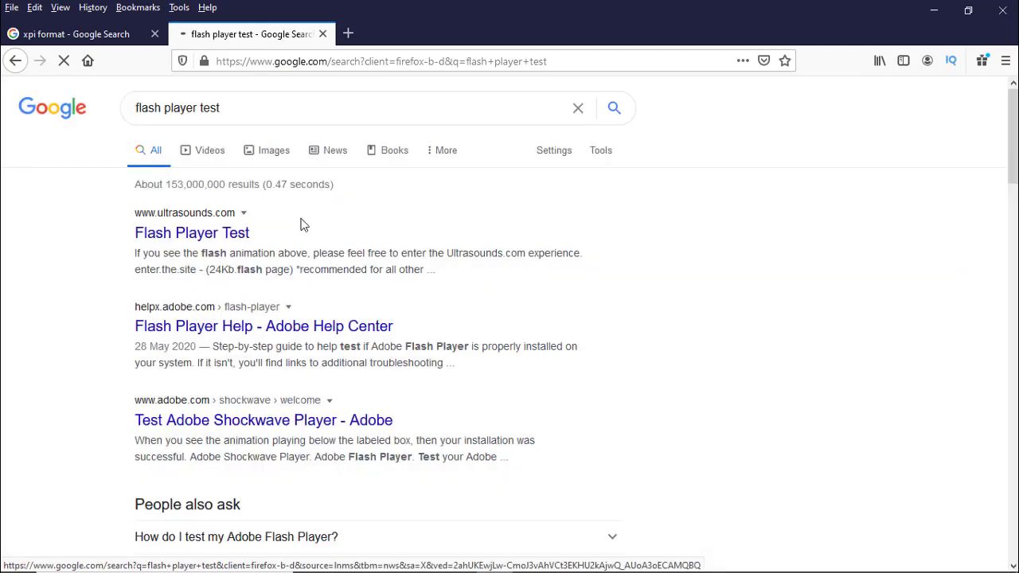
Open the ultrasounds.com Flash Player Test result, try enter.the.site, and close the popup
left_click(208, 241)
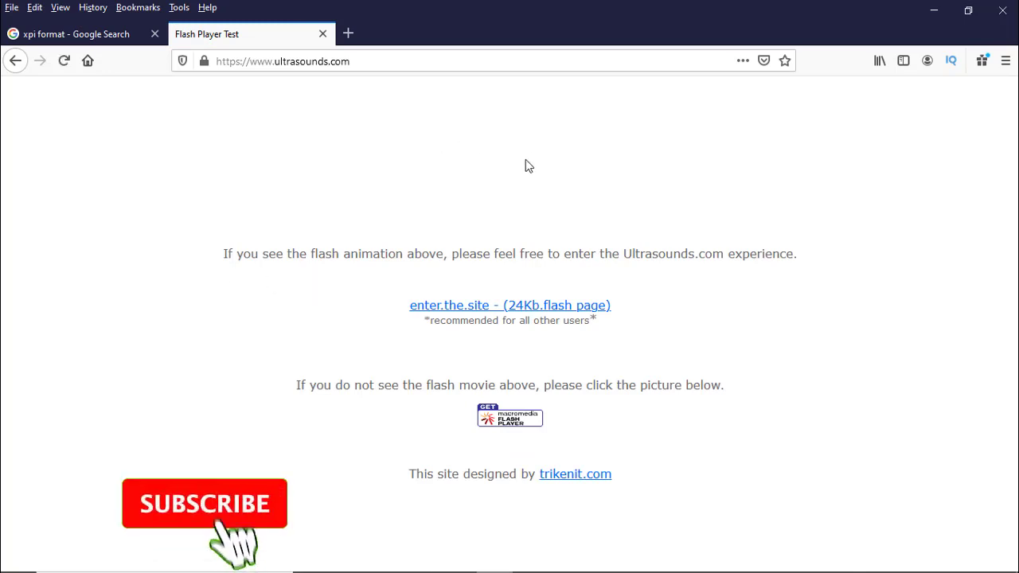
left_click(475, 307)
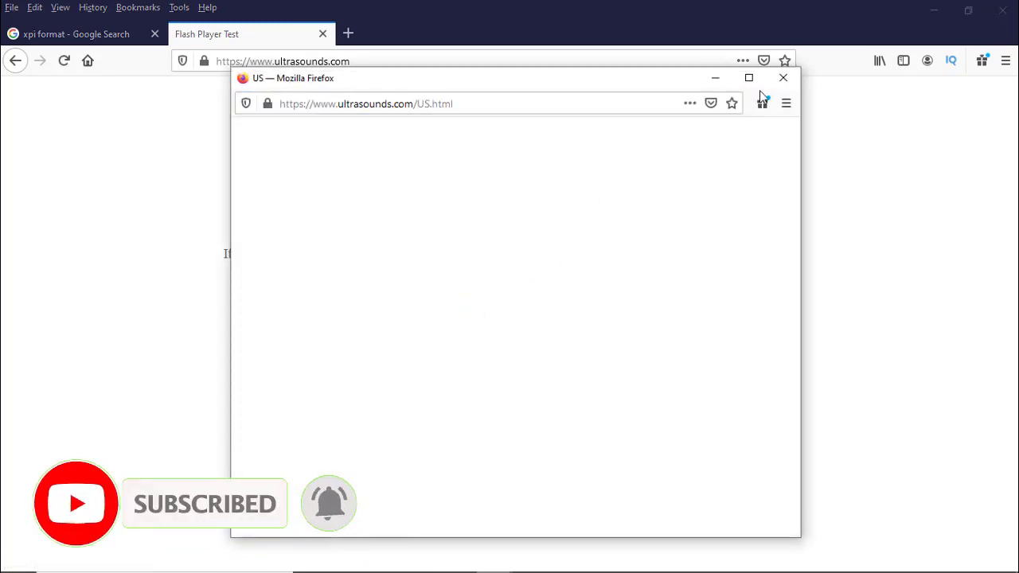
left_click(783, 77)
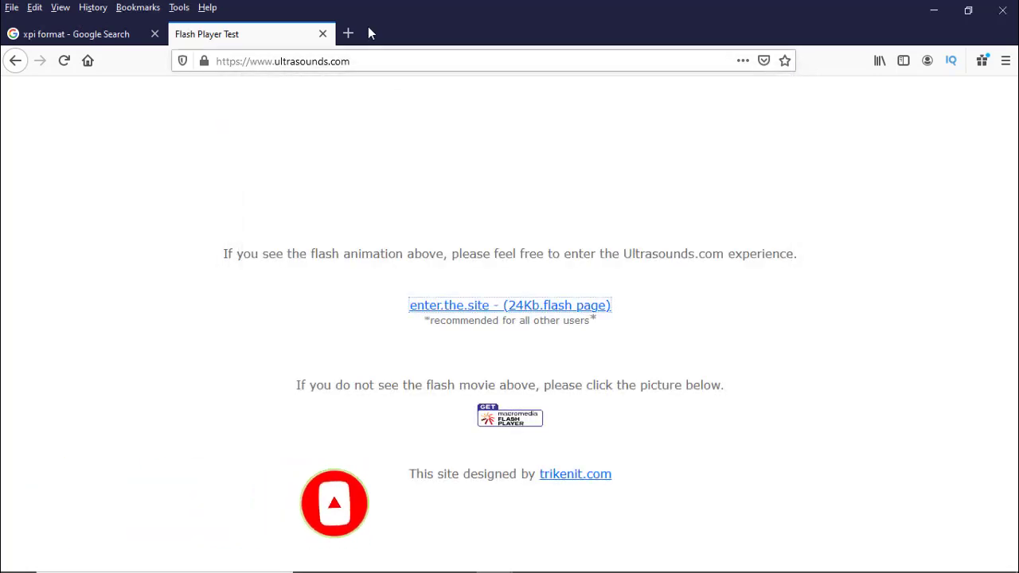
Install Desktop\FlashPlayerFirefox2021Addon\FlashPlayerFirefox2021Addon.xpi via the Add-ons Manager's Install Add-on From File
left_click(1006, 61)
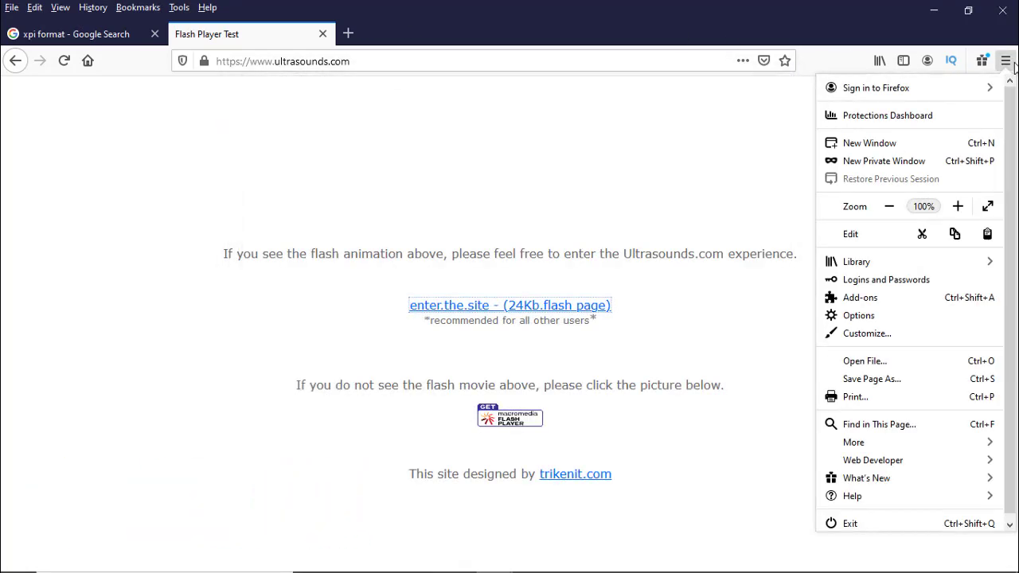
left_click(860, 298)
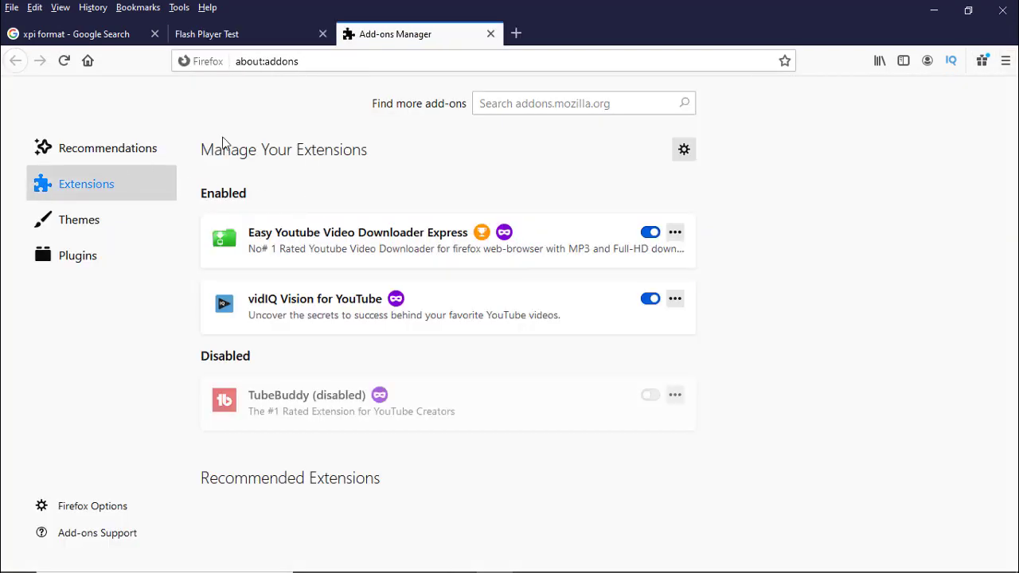
left_click(685, 150)
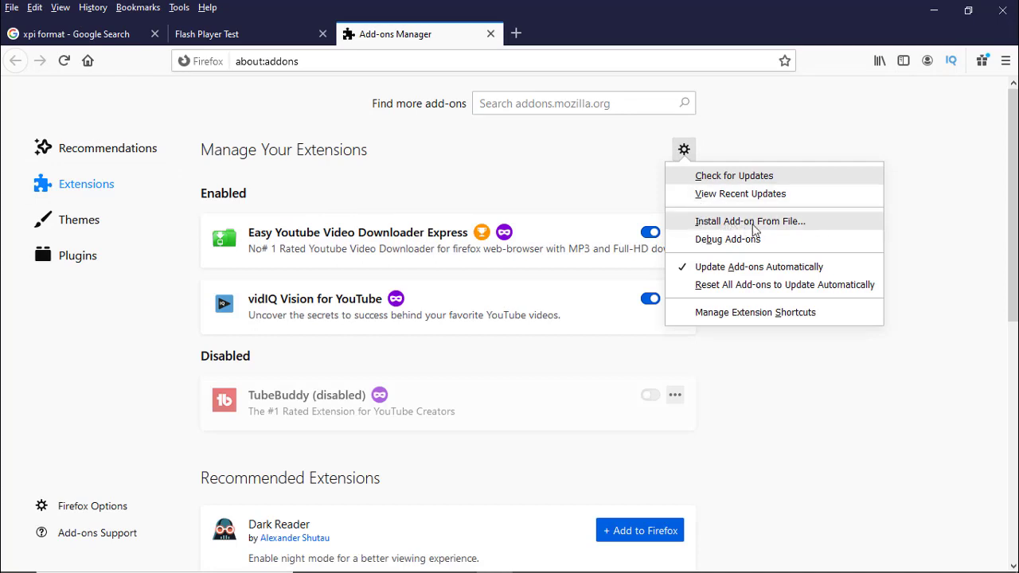
left_click(805, 230)
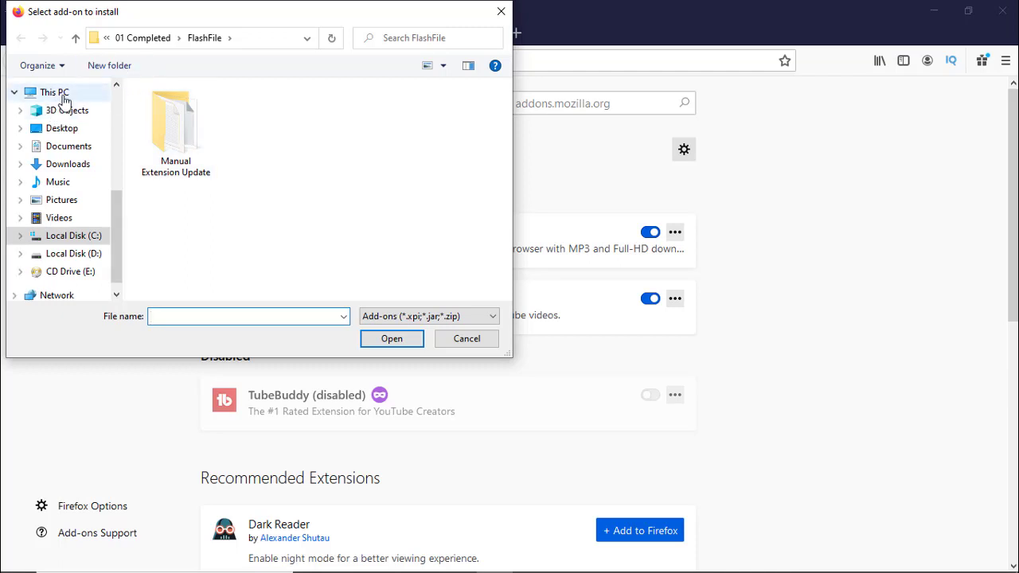
left_click(62, 128)
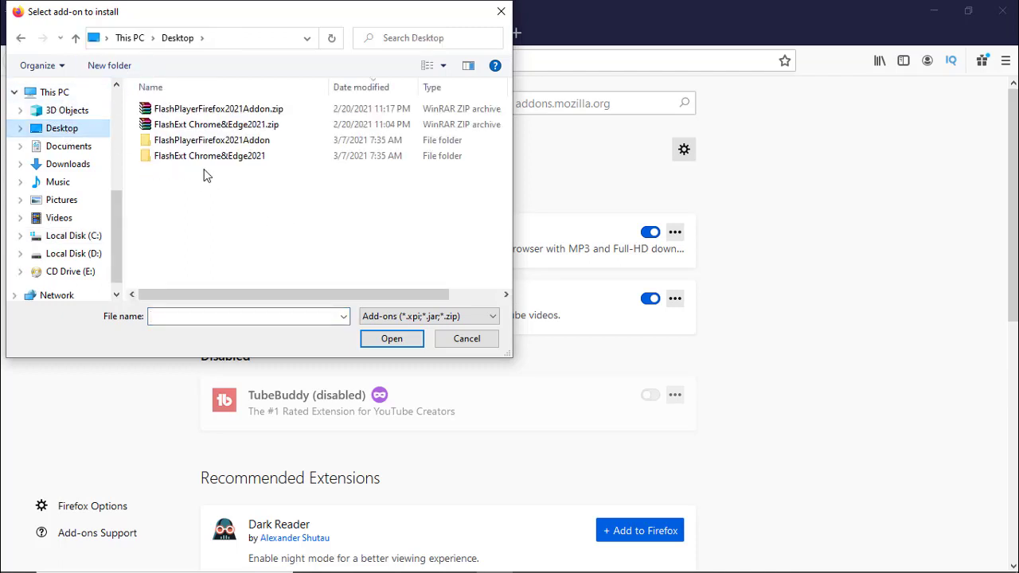
double_click(242, 143)
left_click(195, 119)
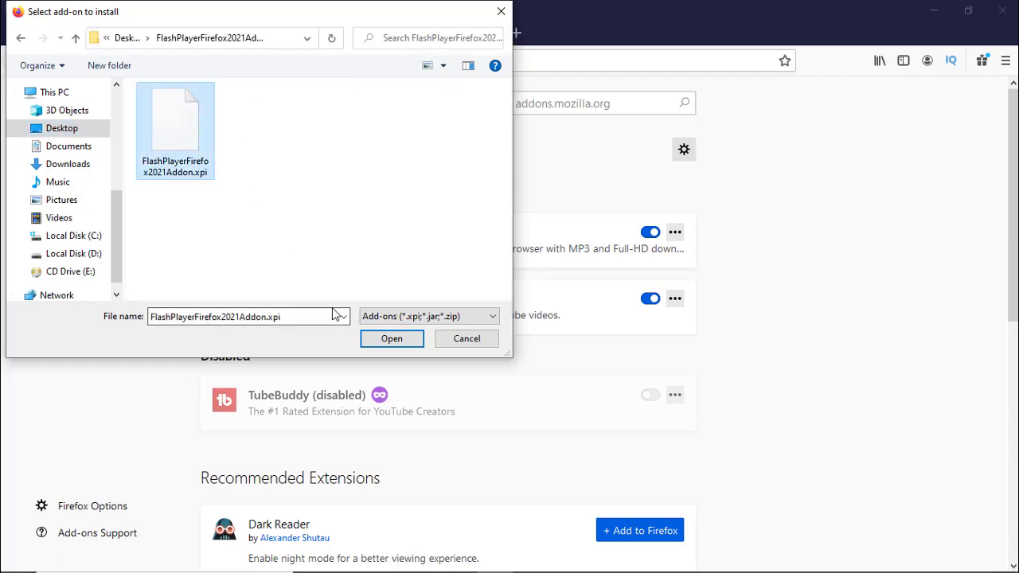
left_click(393, 339)
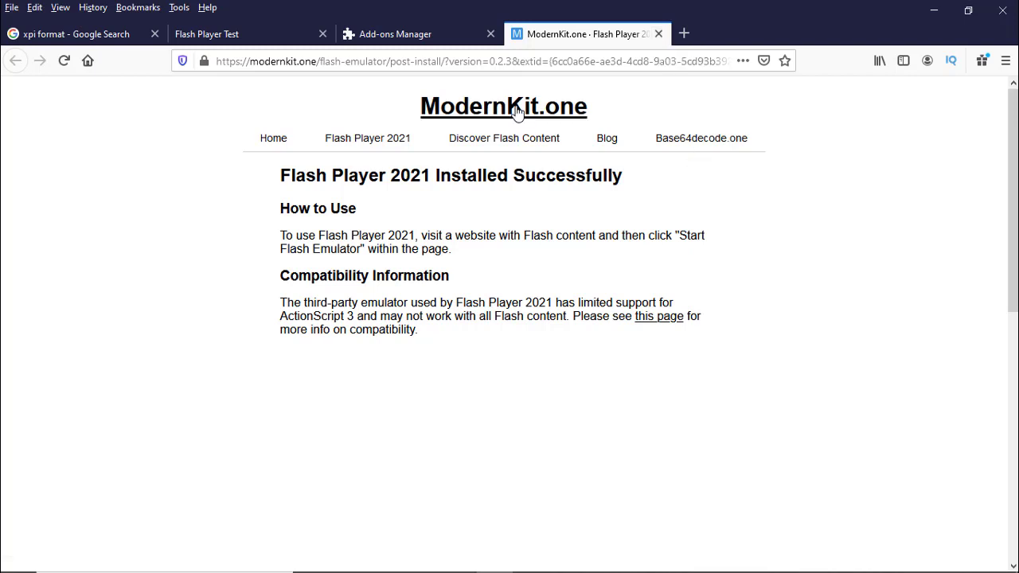
Close the confirmation and Add-ons tabs, start the Flash emulator, and open enter.the.site
left_click(658, 35)
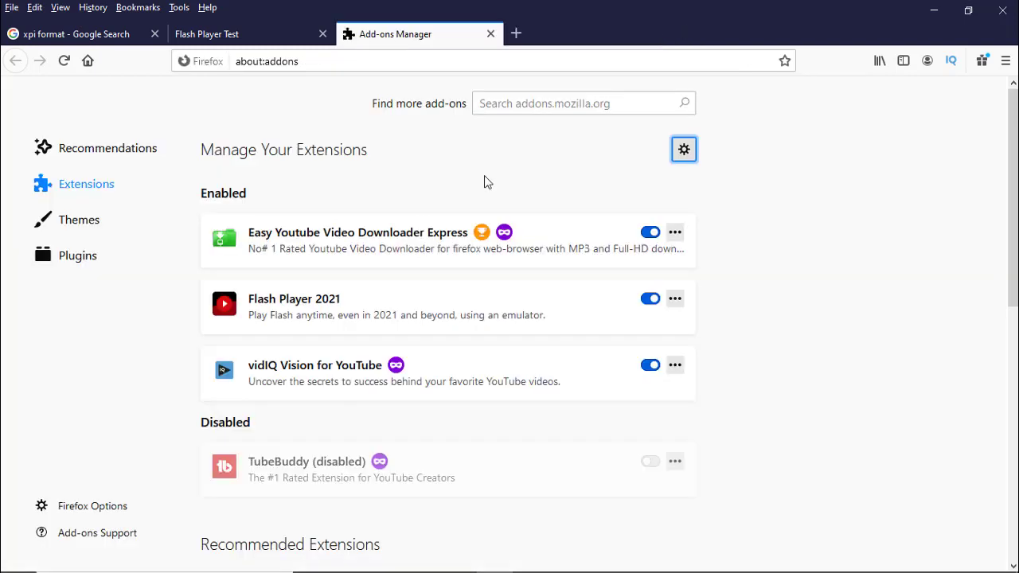
key("ctrl+w")
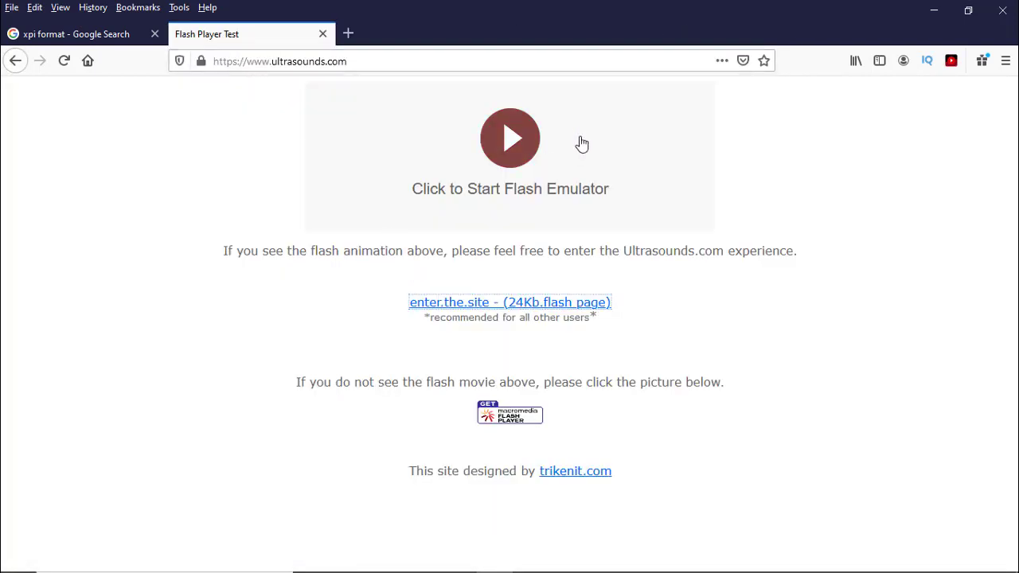
left_click(518, 143)
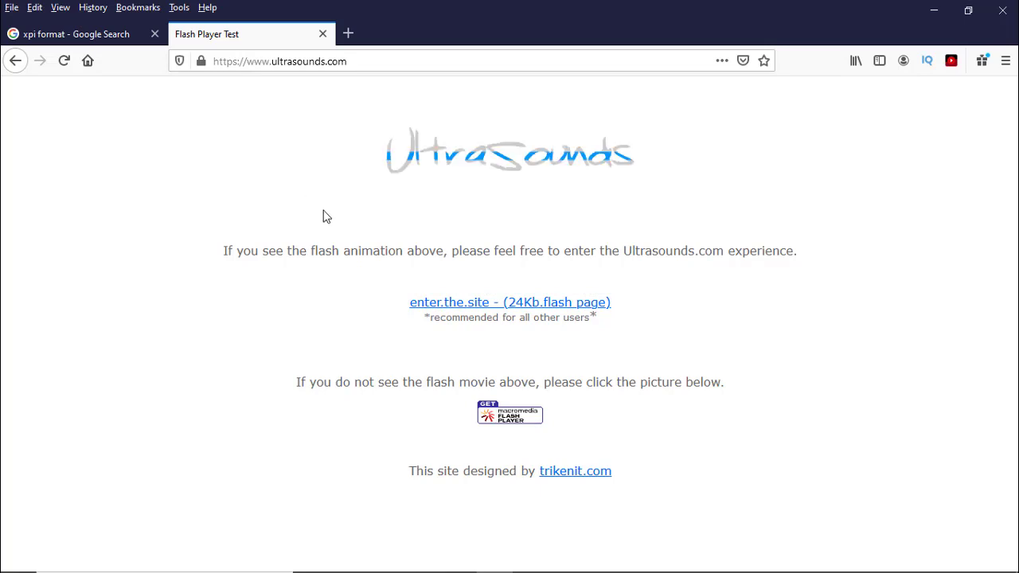
left_click(480, 303)
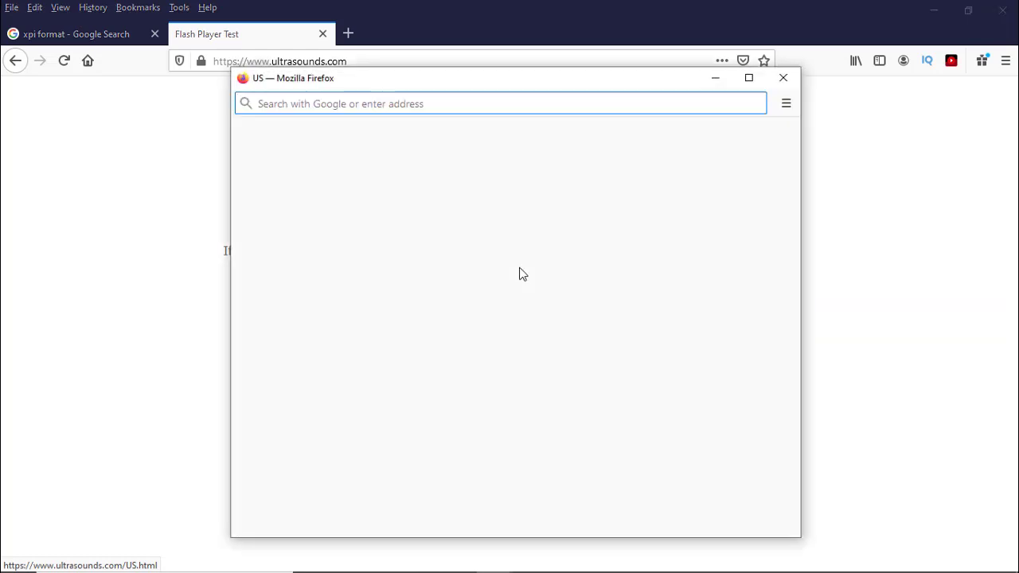
left_click(495, 334)
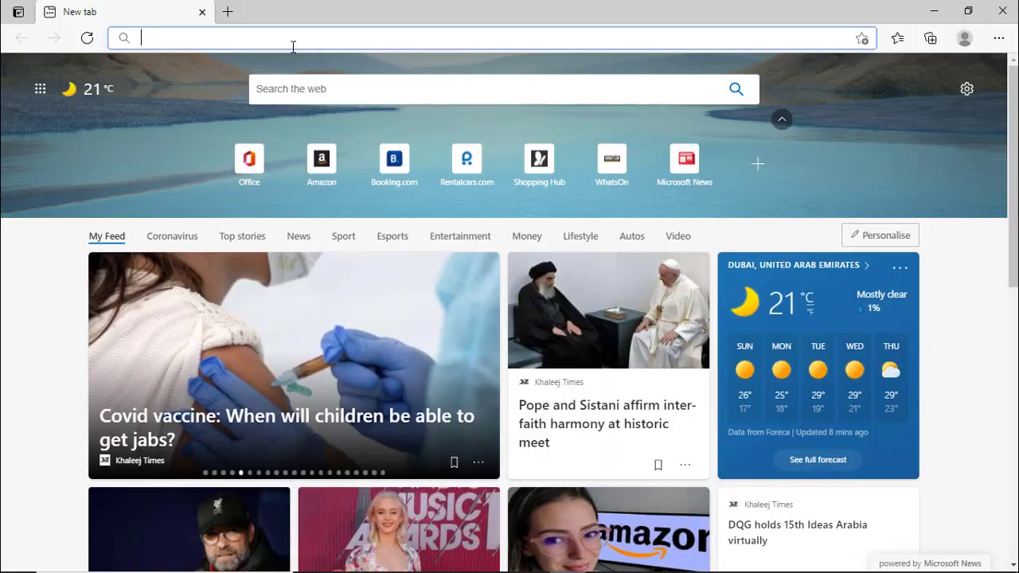
Enter 'flash player test' in Edge's address bar
type("flash ")
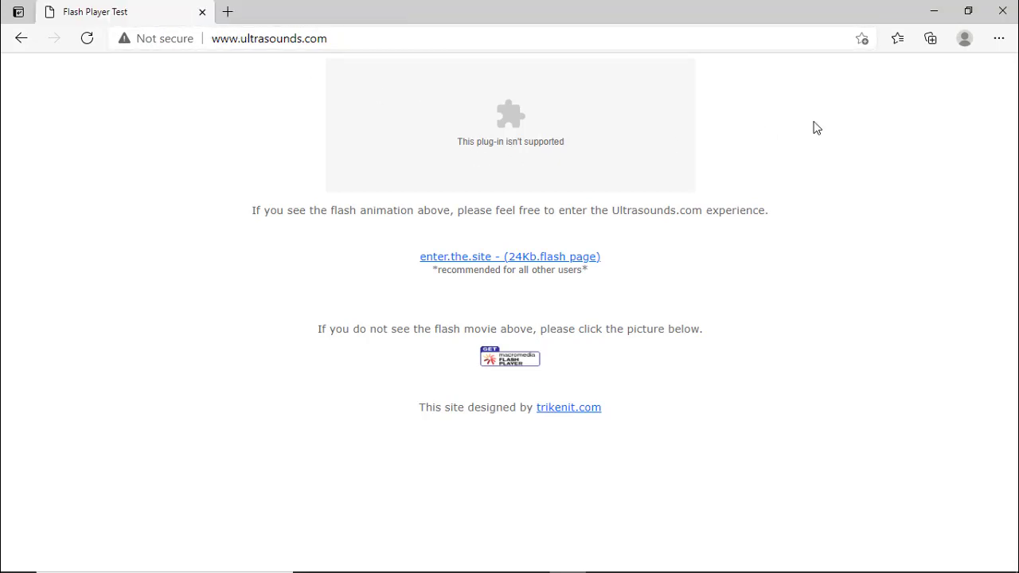
Turn on Edge developer mode and load unpacked the Desktop 'FlashExt Chrome&Edge2021' folder
left_click(999, 39)
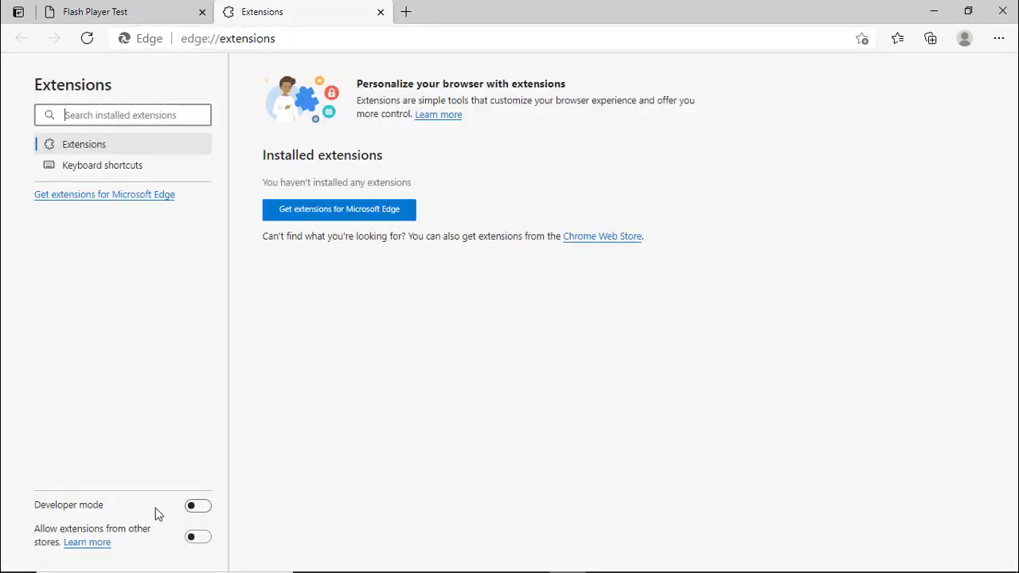
left_click(199, 507)
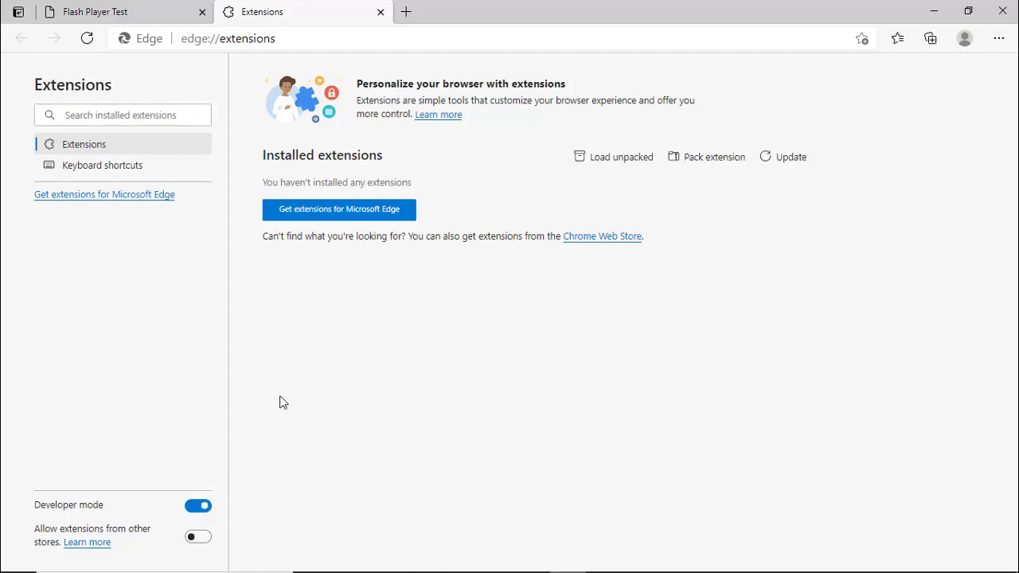
left_click(604, 165)
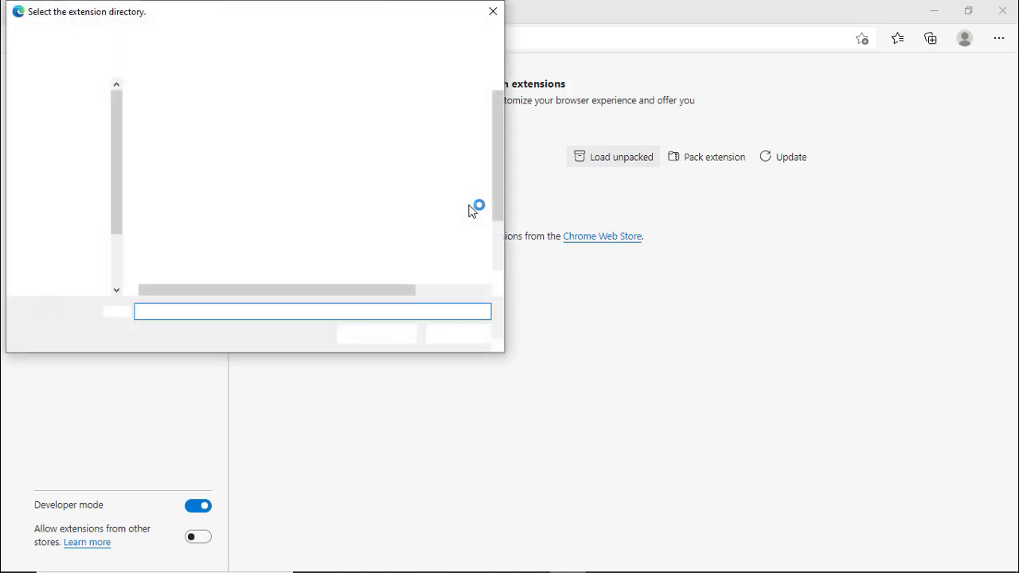
left_click(62, 128)
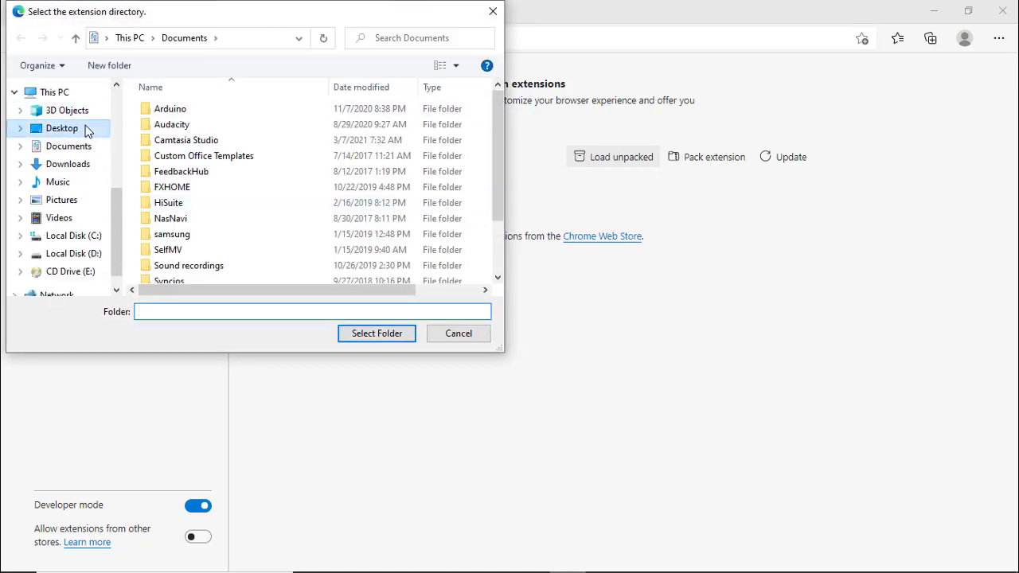
left_click(210, 125)
mouse_move(210, 124)
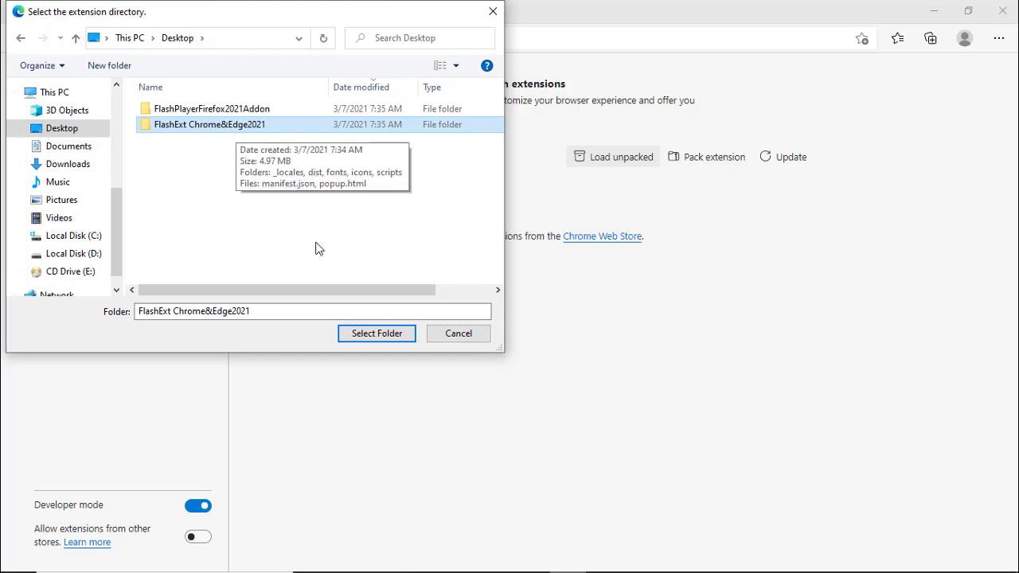
left_click(371, 335)
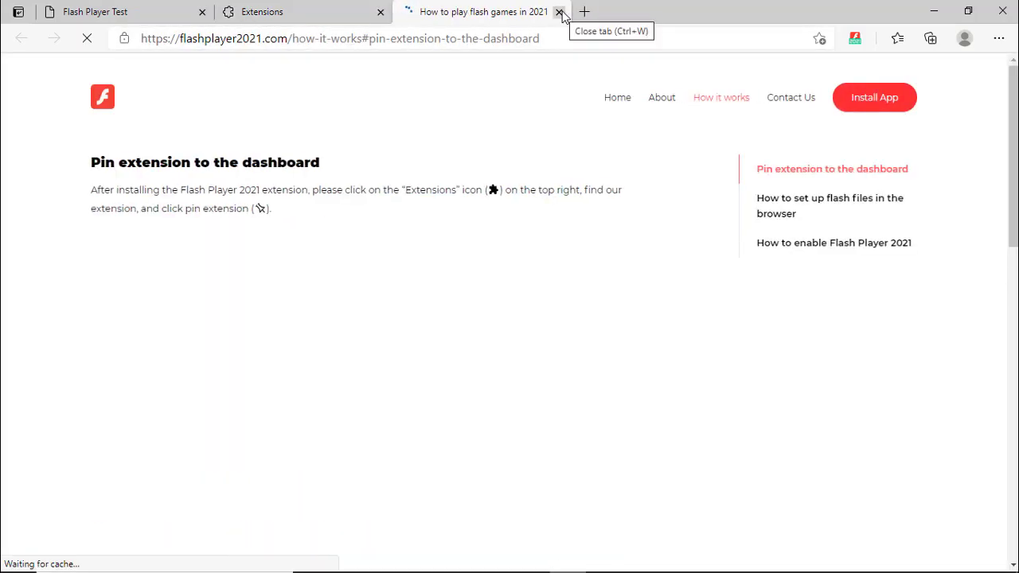
Close the flashplayer2021 and Extensions tabs, then show the Flash Player 2021 extension panel
left_click(559, 12)
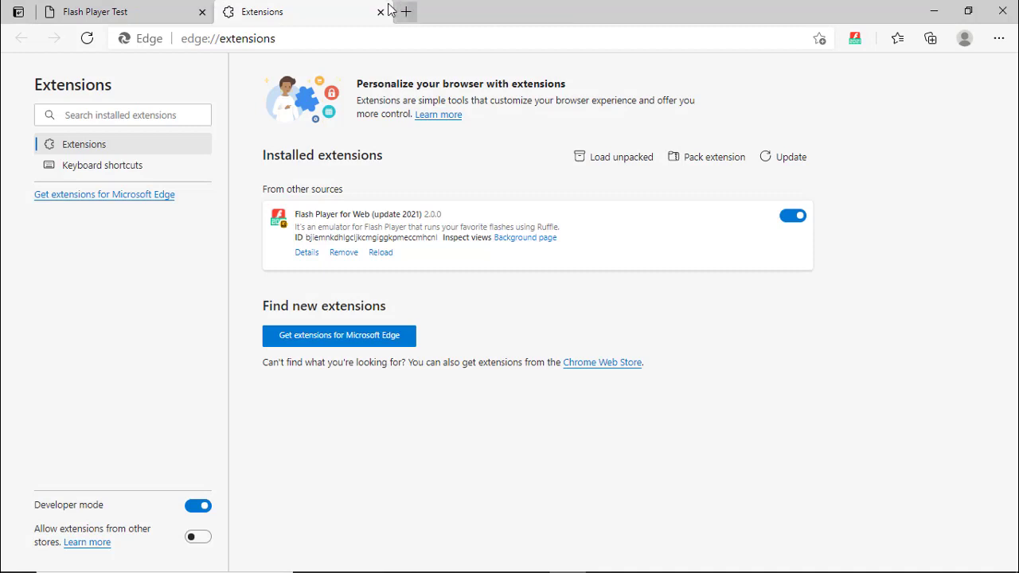
left_click(380, 12)
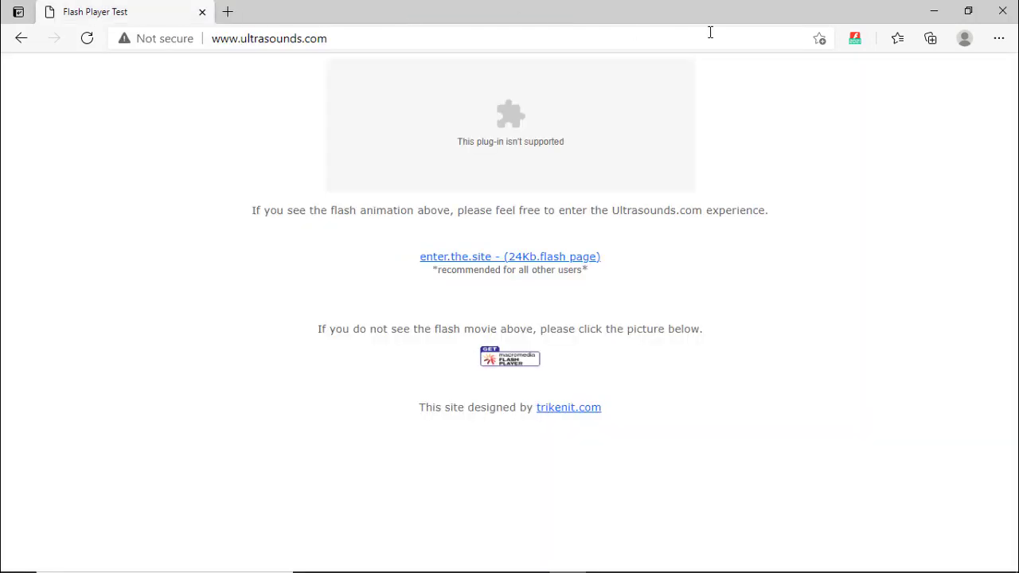
left_click(855, 38)
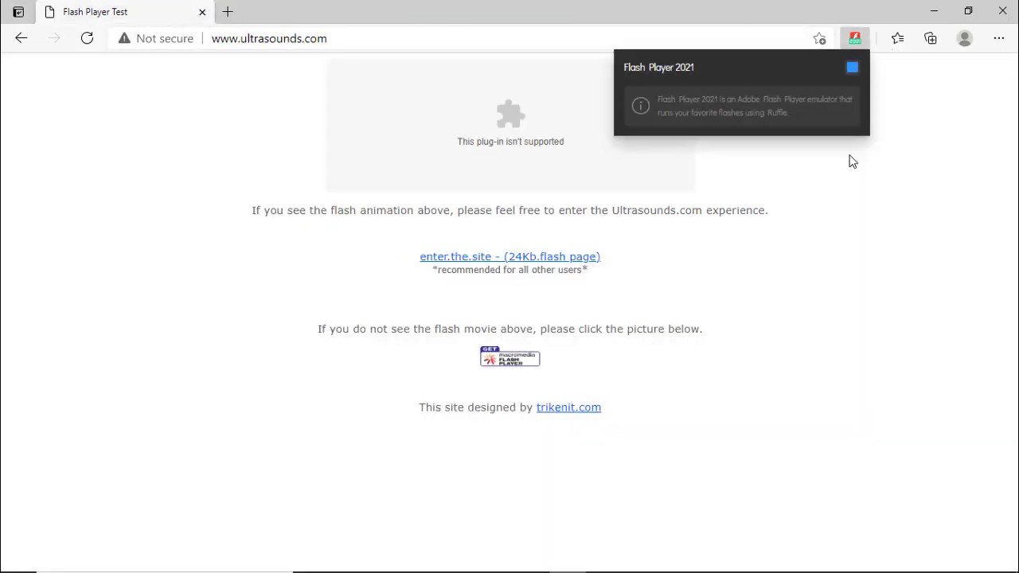